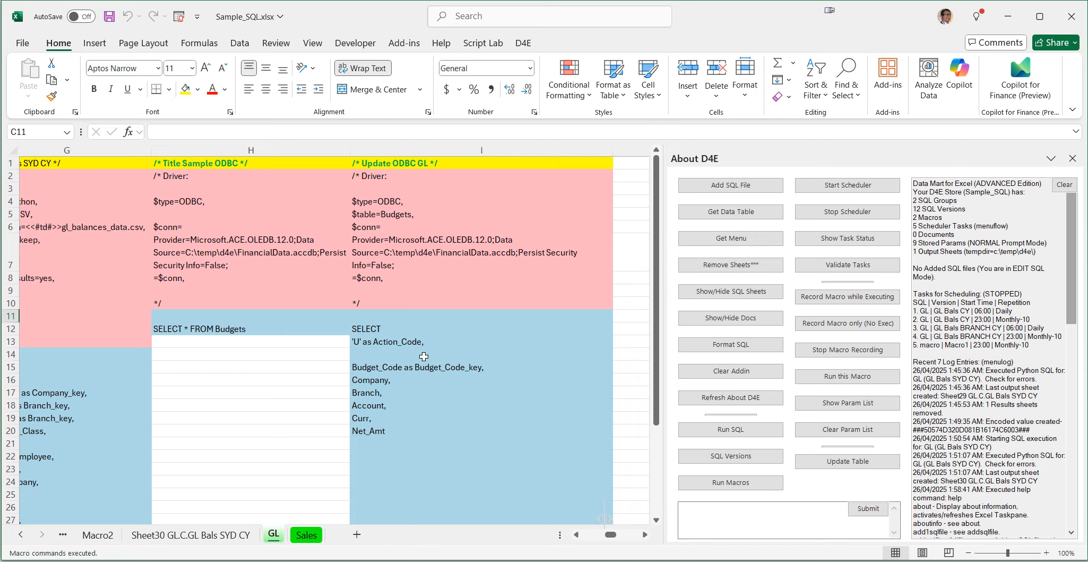
Step: Retrieve the data table for the Update ODBC GL query and select its Net_Amt amounts
click(422, 376)
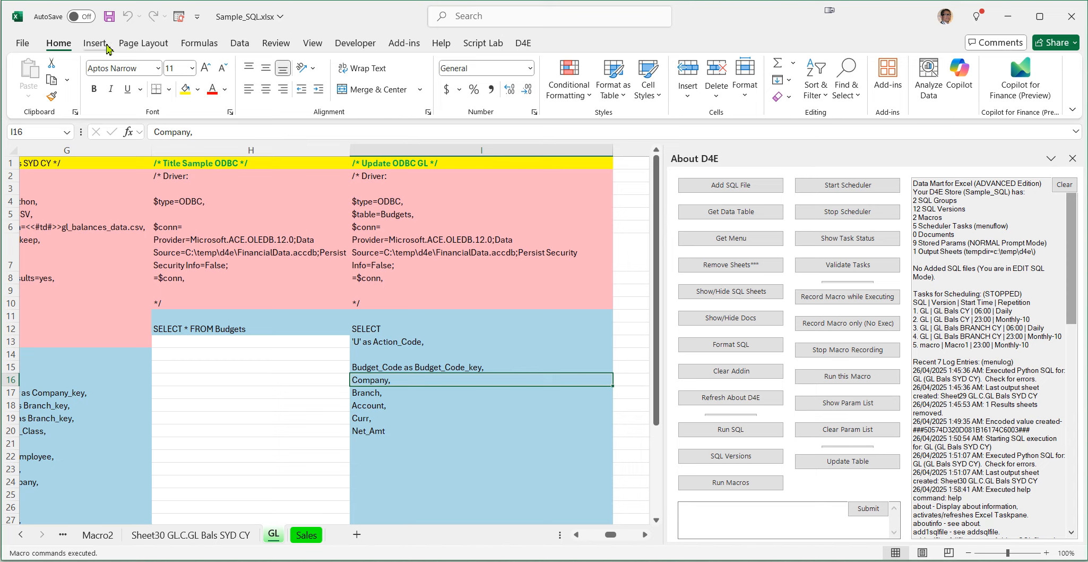
click(739, 212)
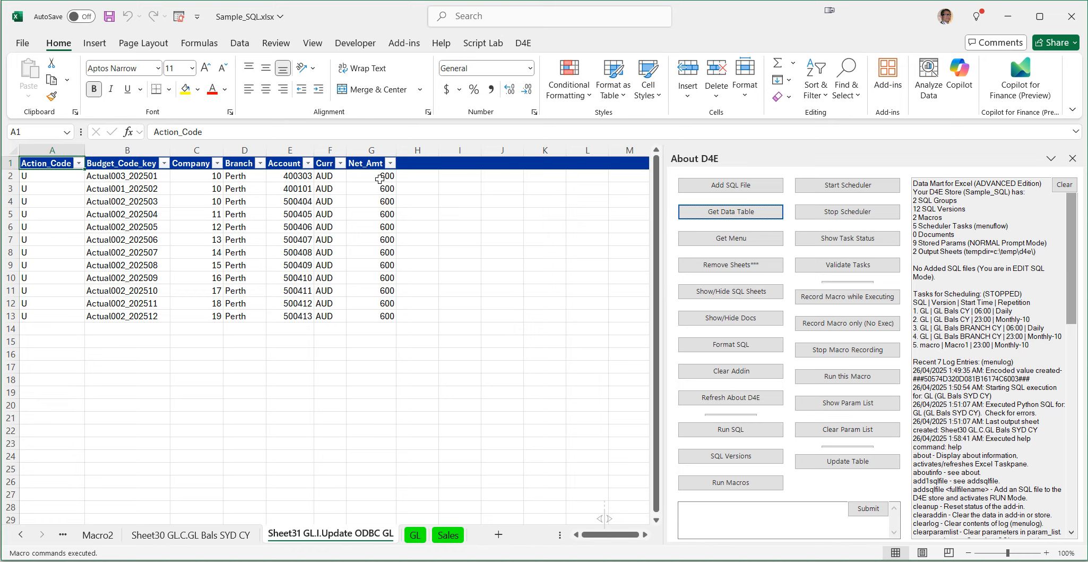
drag(374, 176, 377, 309)
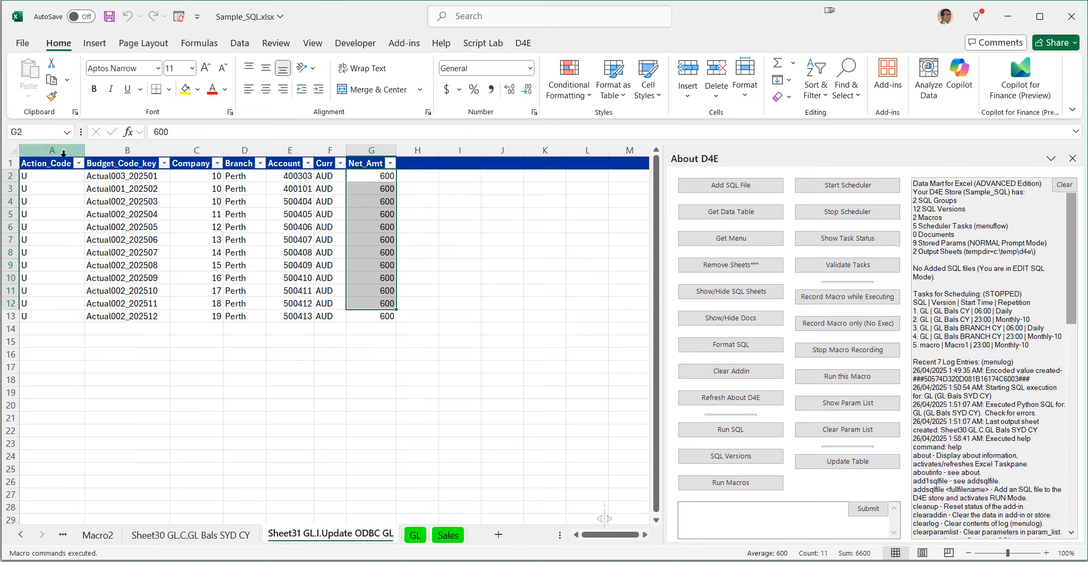
Step: Set the Net_Amt value to 800 in every data row, G2 through G13
click(374, 183)
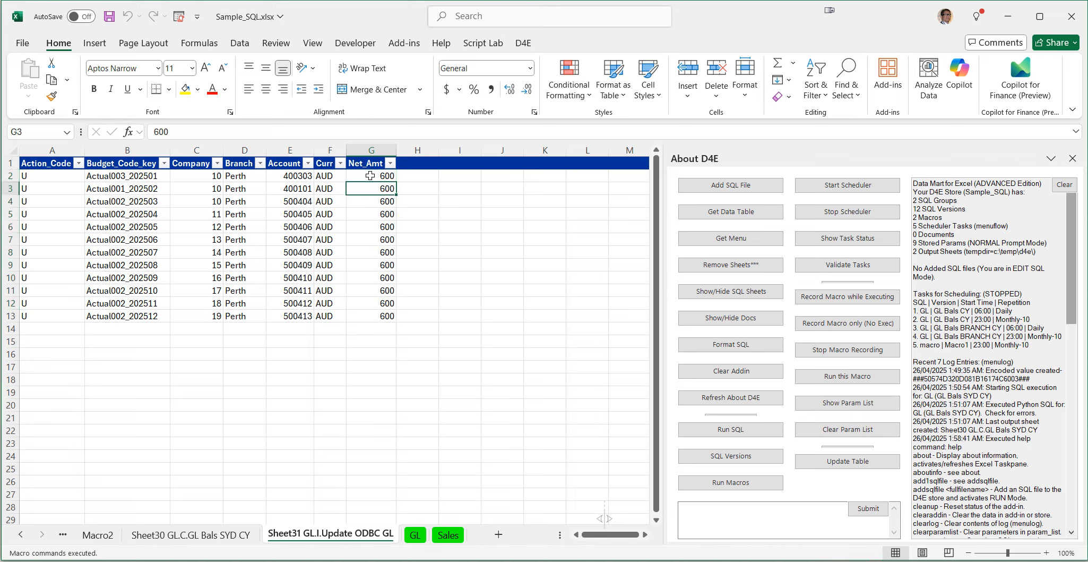
click(370, 175)
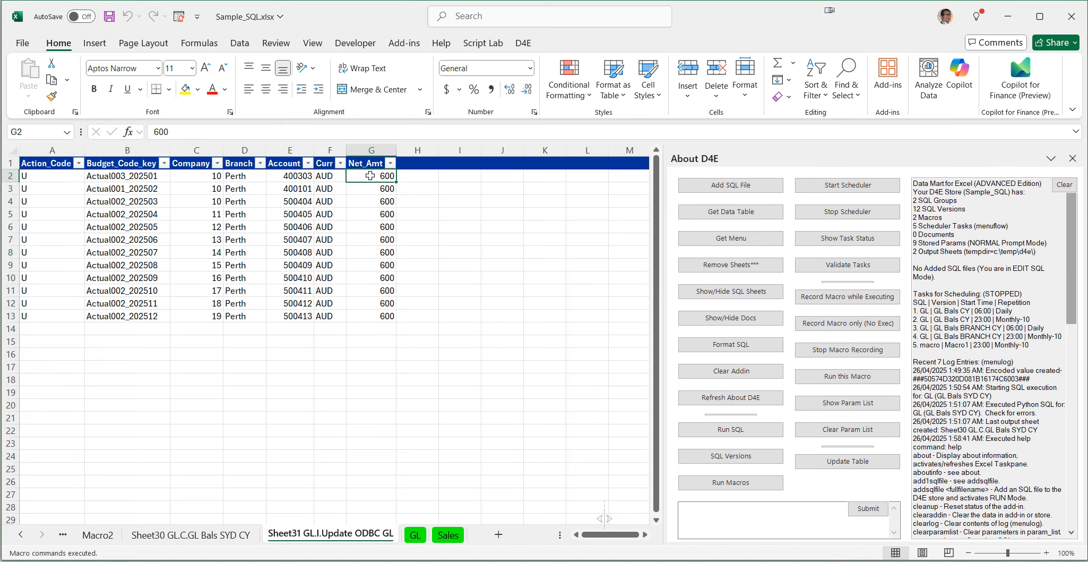
text(800)
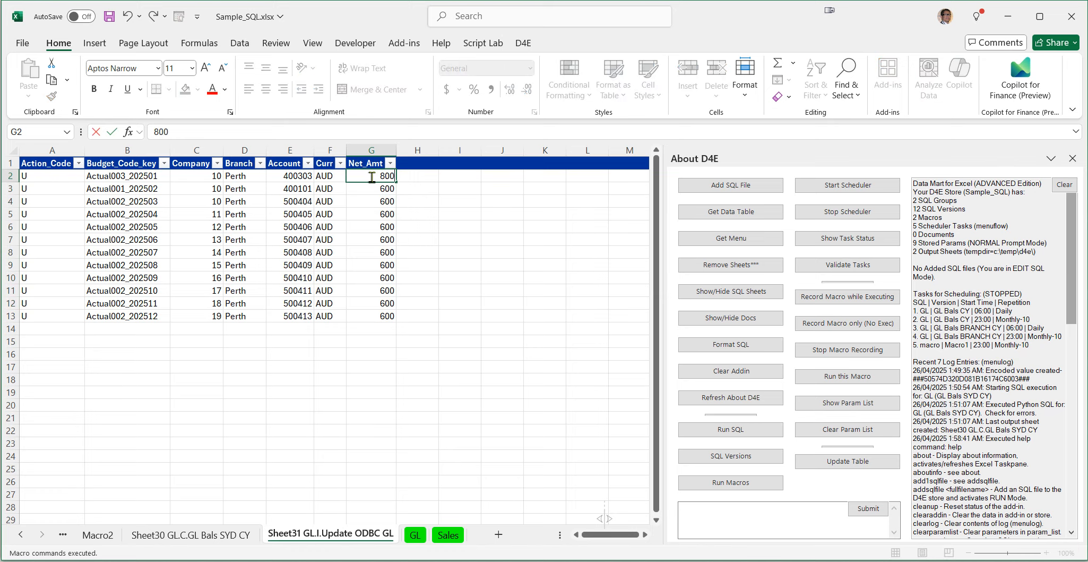
key(Return)
click(370, 176)
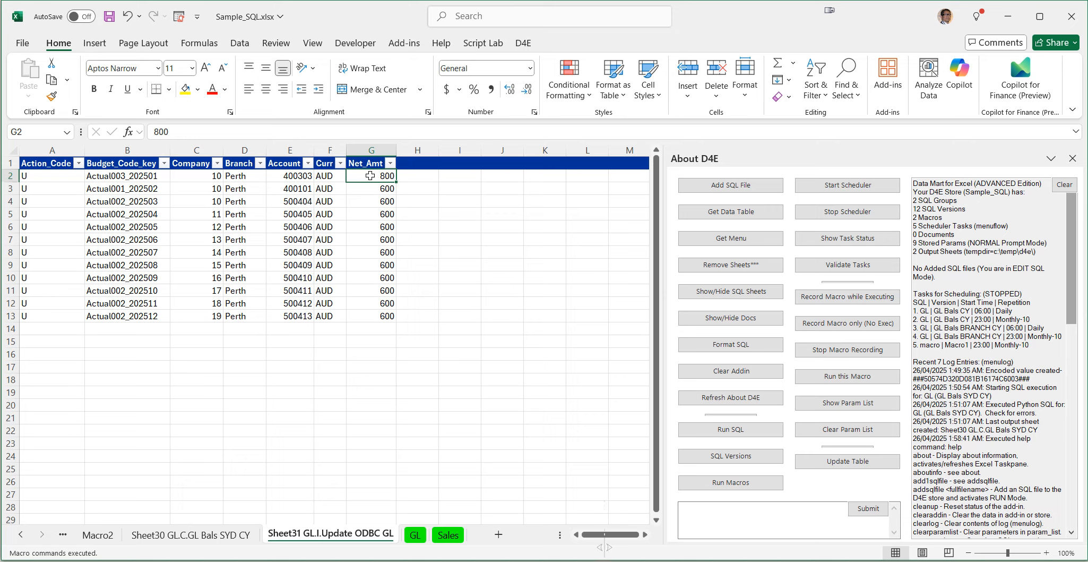
key(ctrl+c)
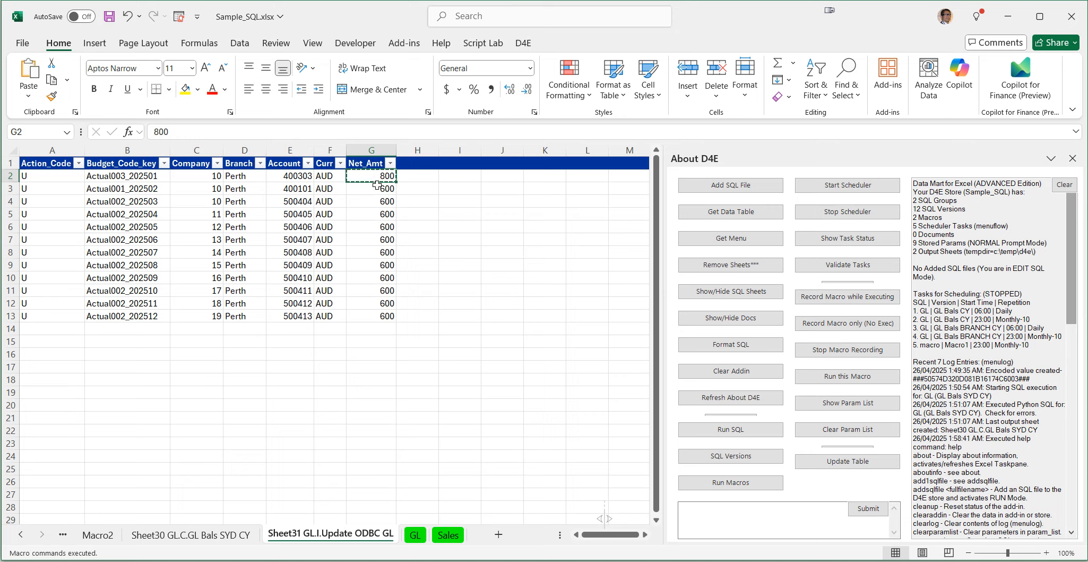
drag(377, 186, 370, 314)
key(ctrl+v)
Step: Write the edited Net_Amt amounts back to the source table with Update Table
click(330, 392)
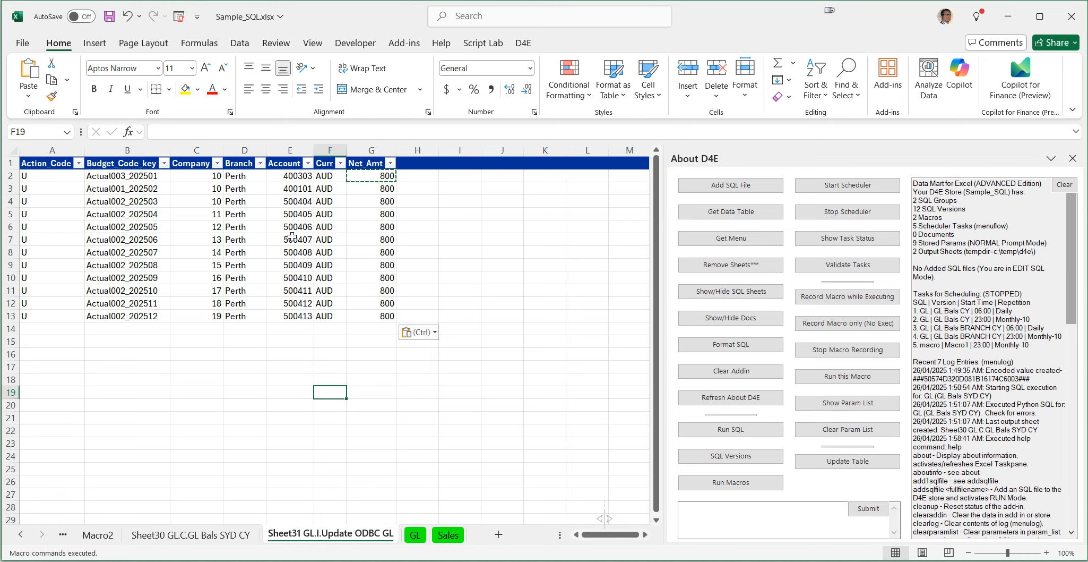
click(256, 314)
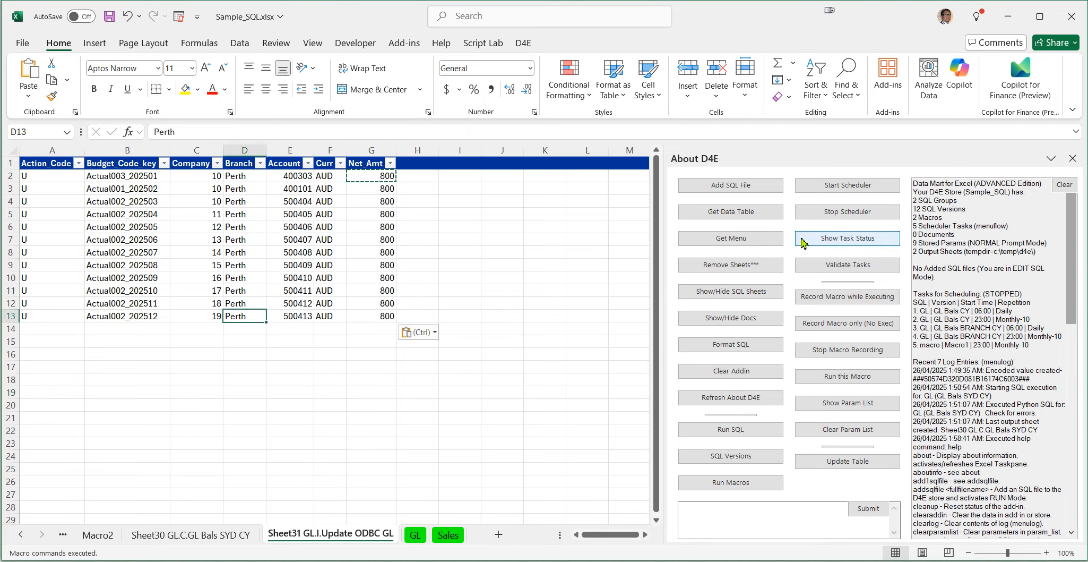
click(850, 465)
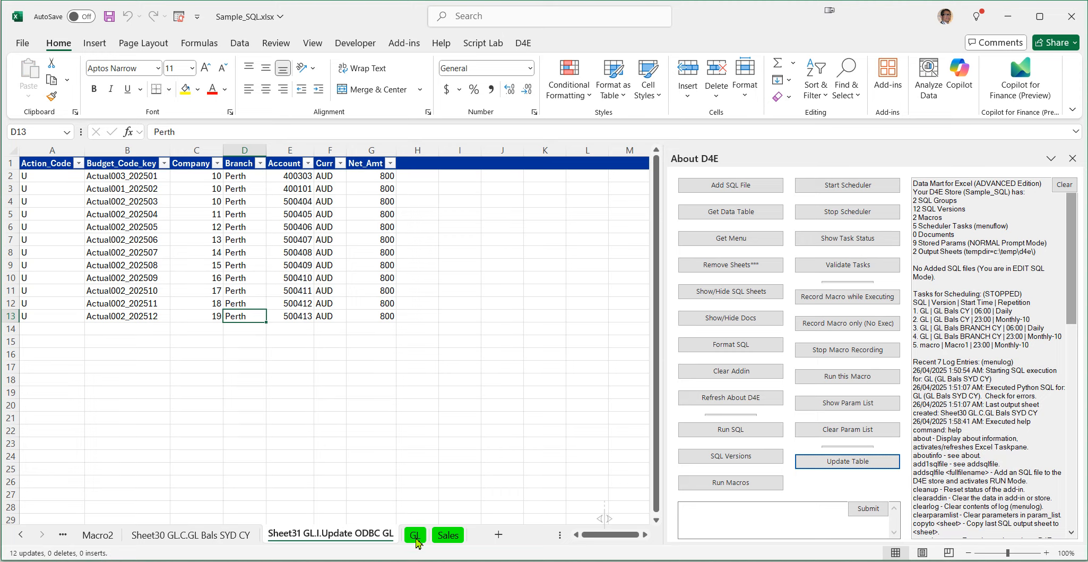
Step: Retrieve the Update ODBC GL data table again from the GL sheet and select the Net_Amt amounts to check them
click(415, 535)
click(430, 407)
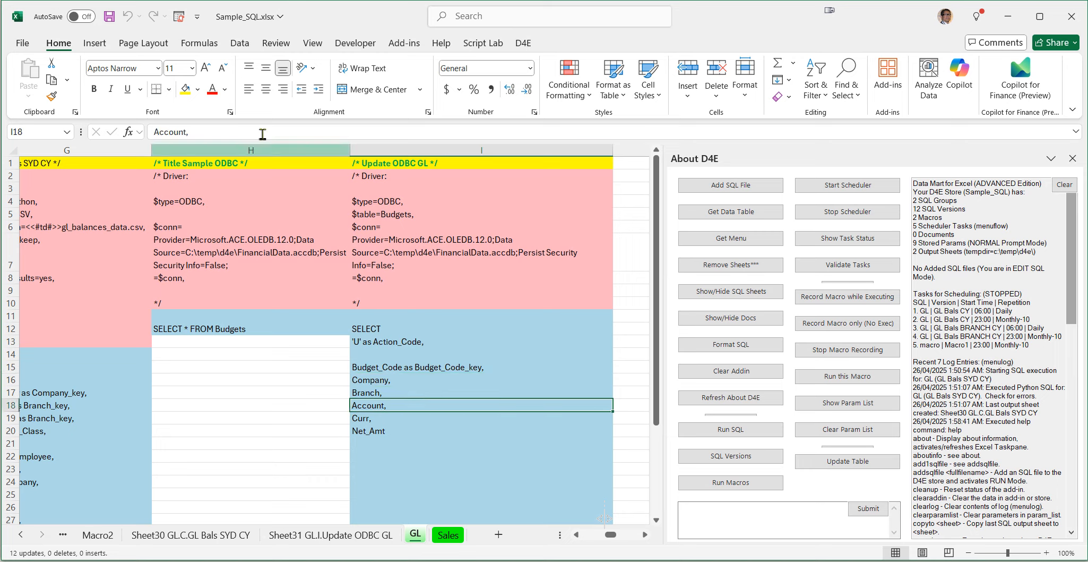
click(711, 213)
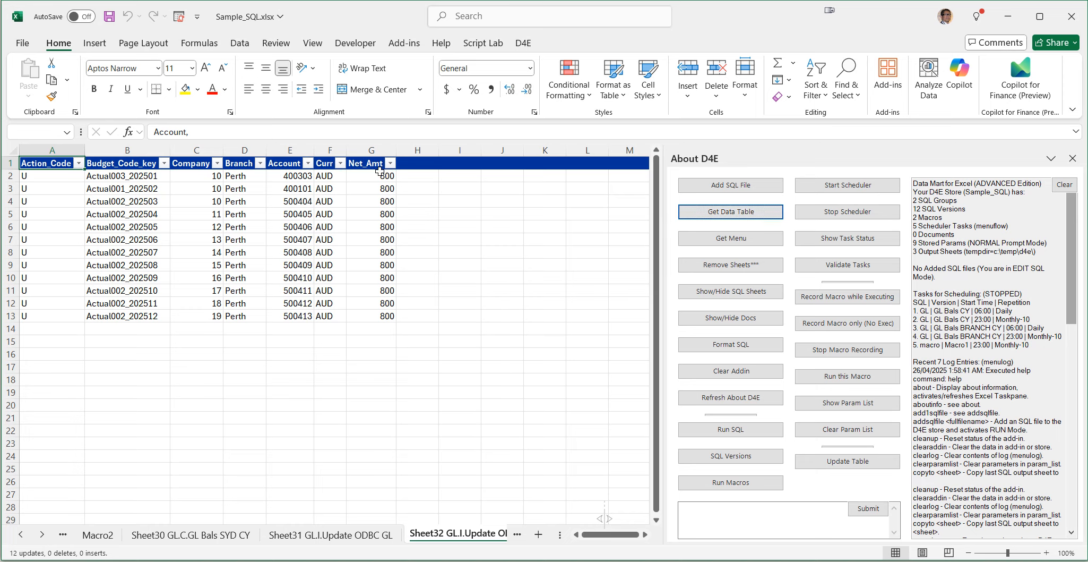
drag(372, 176, 384, 331)
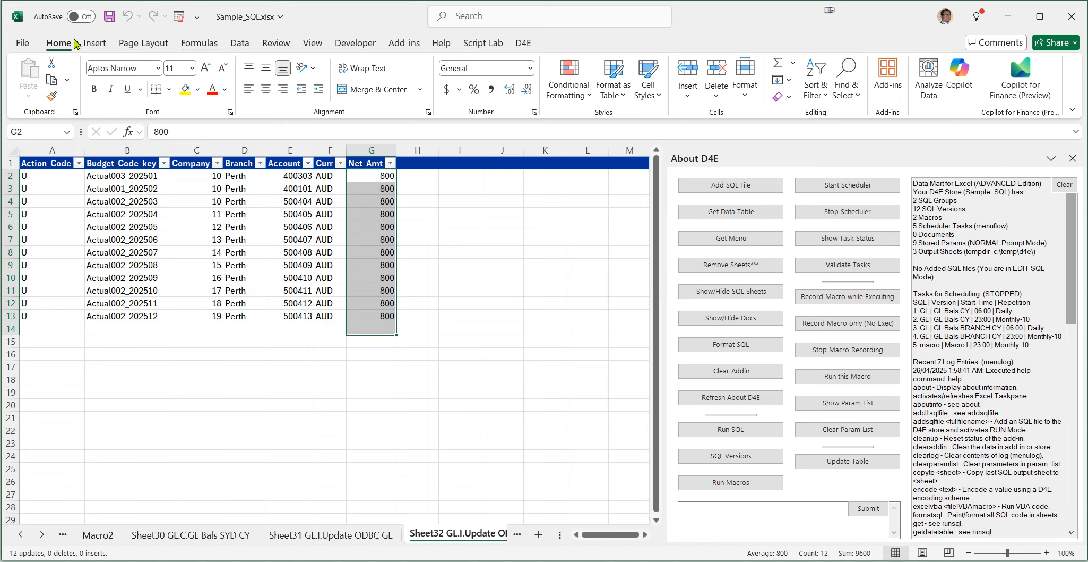
Step: Insert an empty PivotTable on a new sheet from the selected Net_Amt column only
click(97, 47)
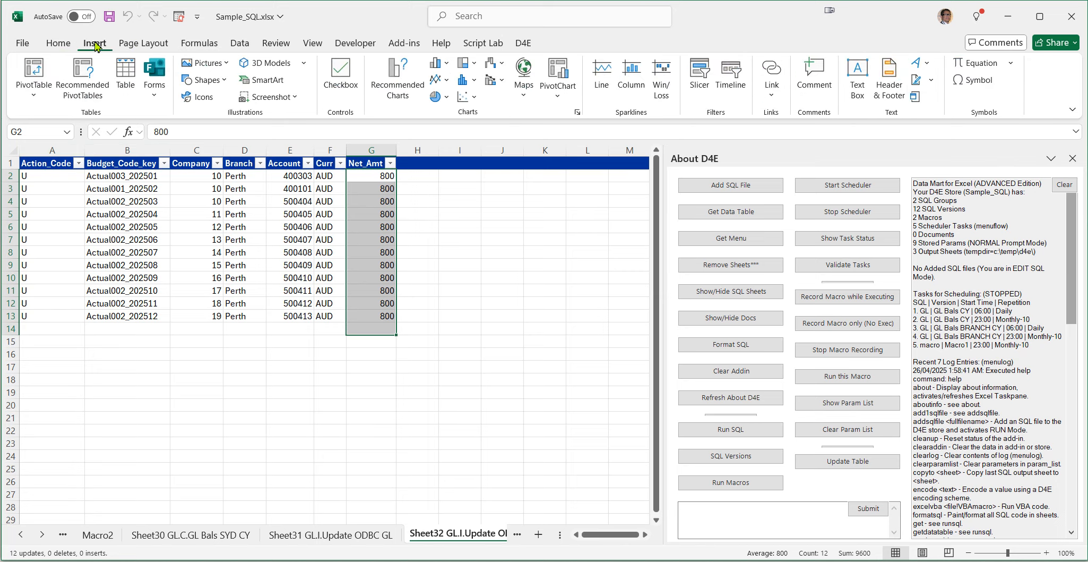
click(42, 85)
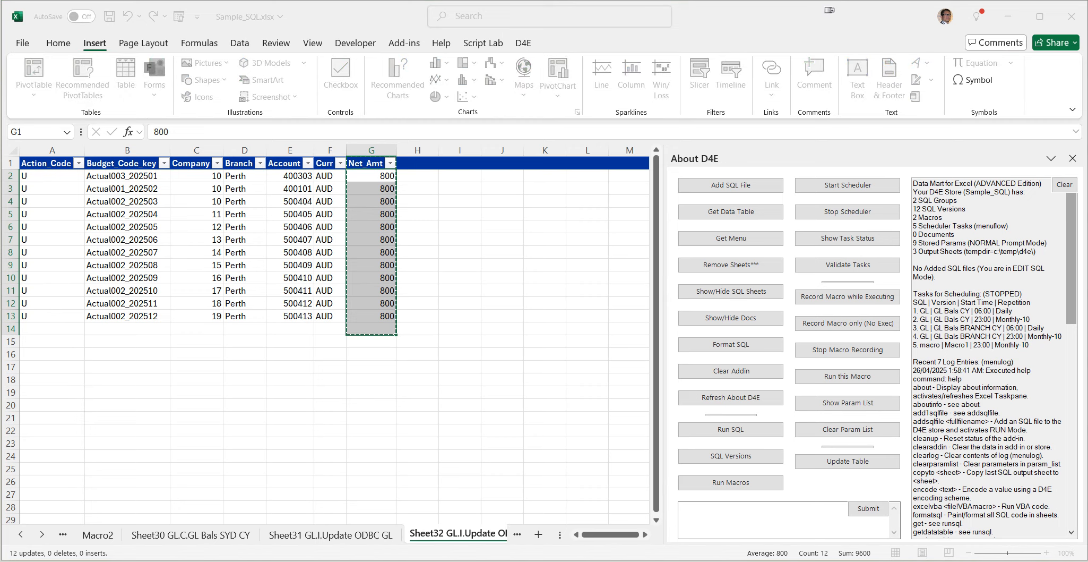
click(147, 253)
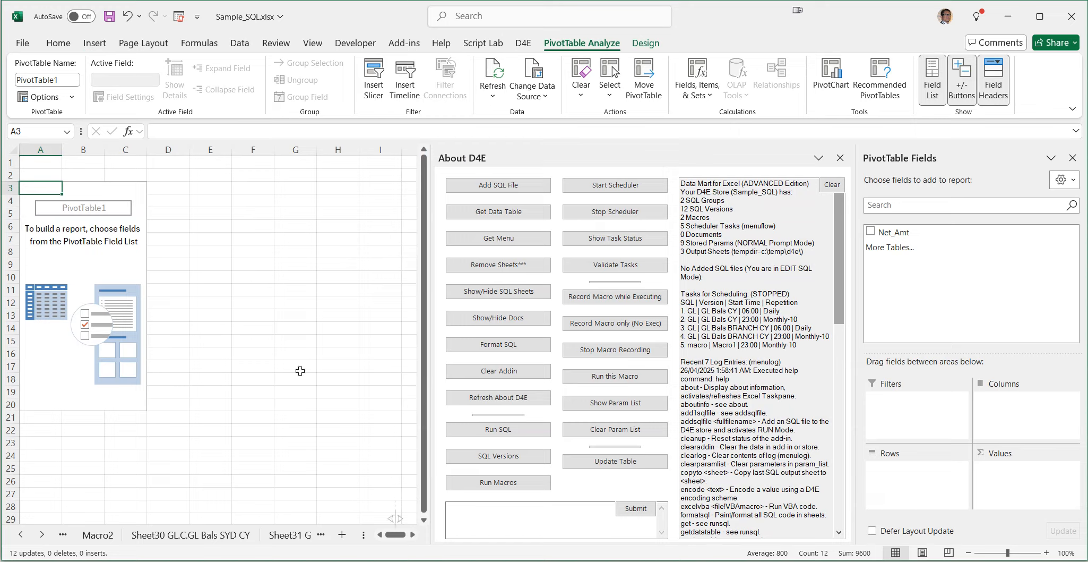
click(104, 274)
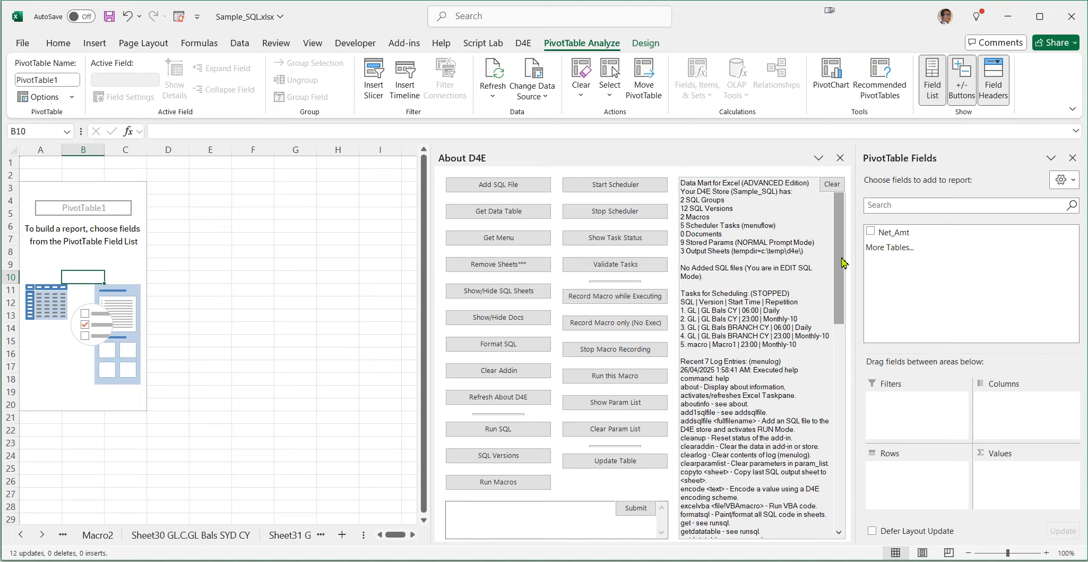
click(906, 234)
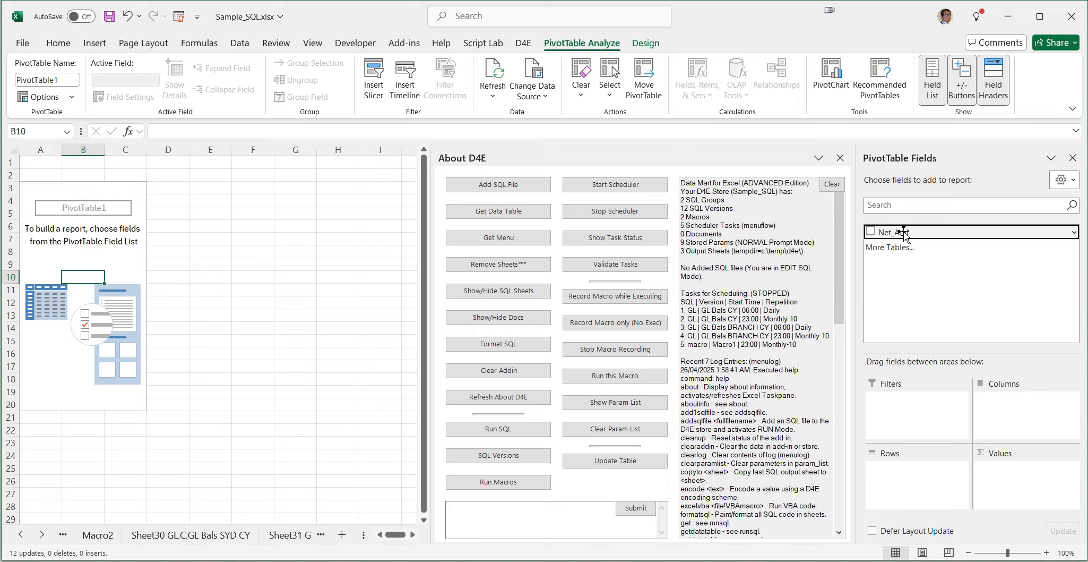
Step: Insert a PivotTable on a new sheet from all data columns of Sheet31 GL.I.Update ODBC GL
click(295, 534)
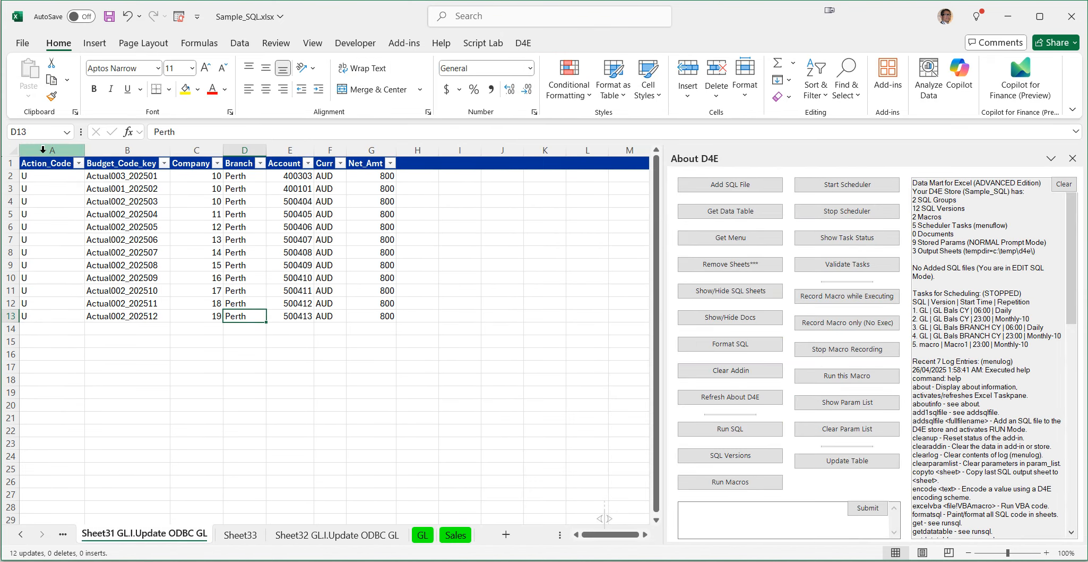
drag(43, 149, 418, 150)
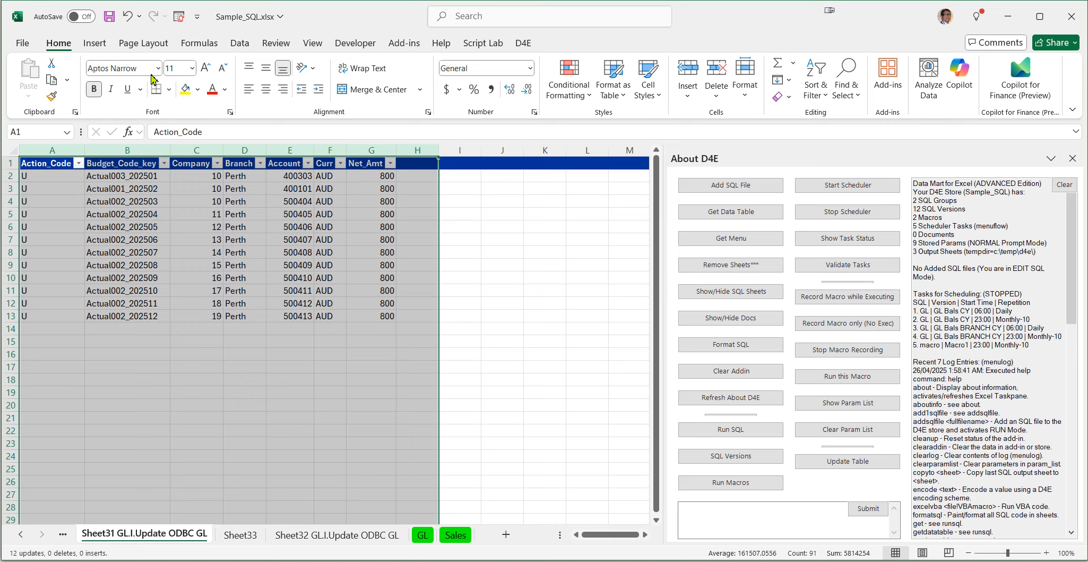
click(94, 43)
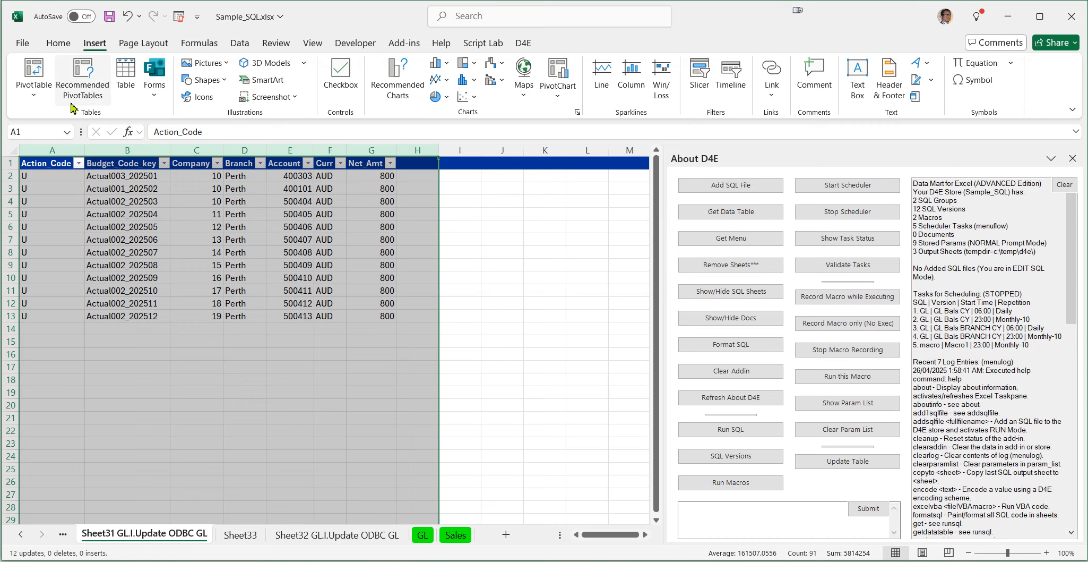
click(44, 80)
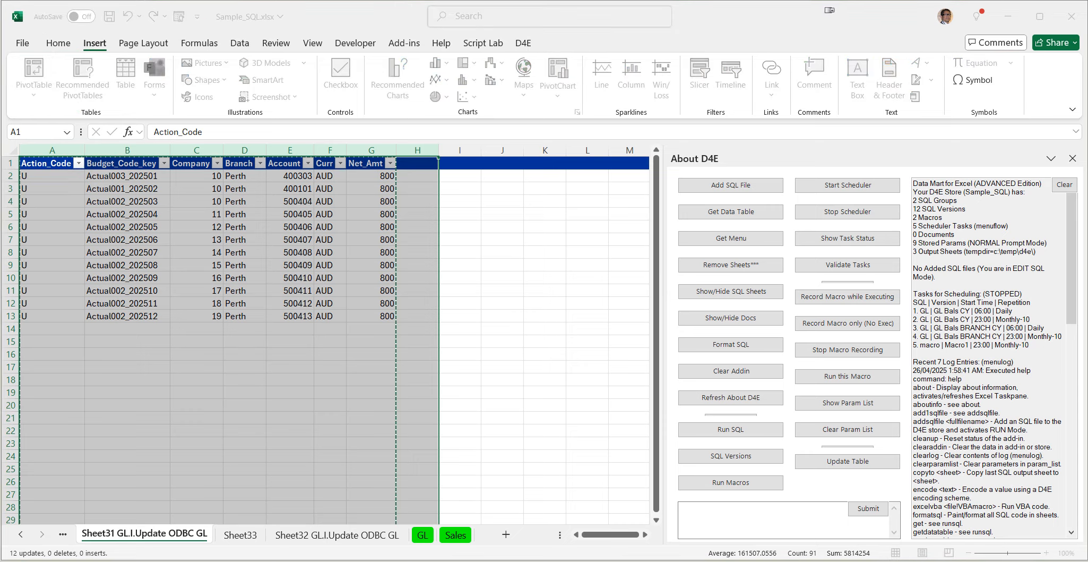
click(250, 153)
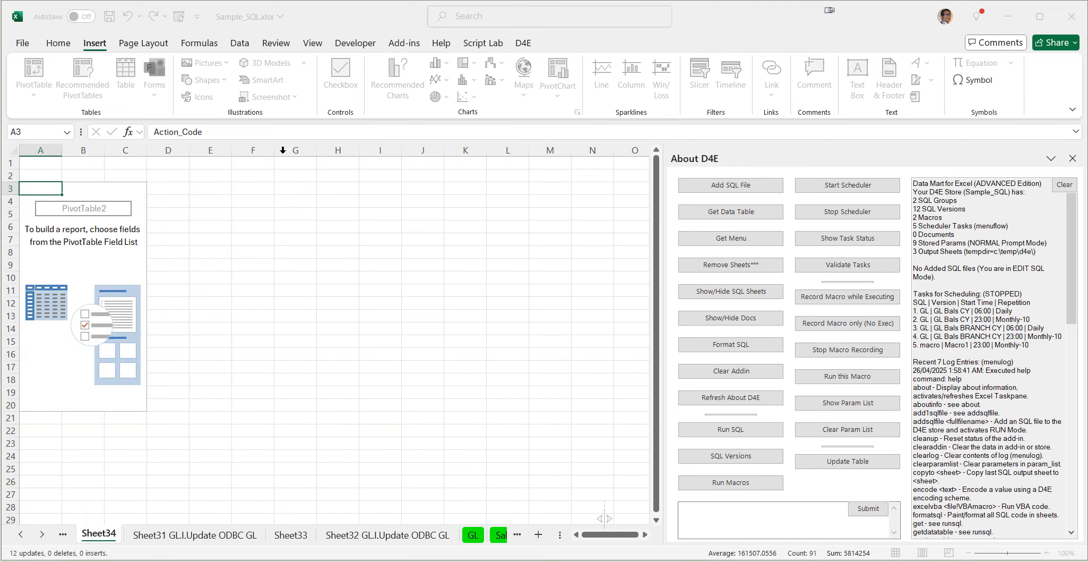
click(83, 276)
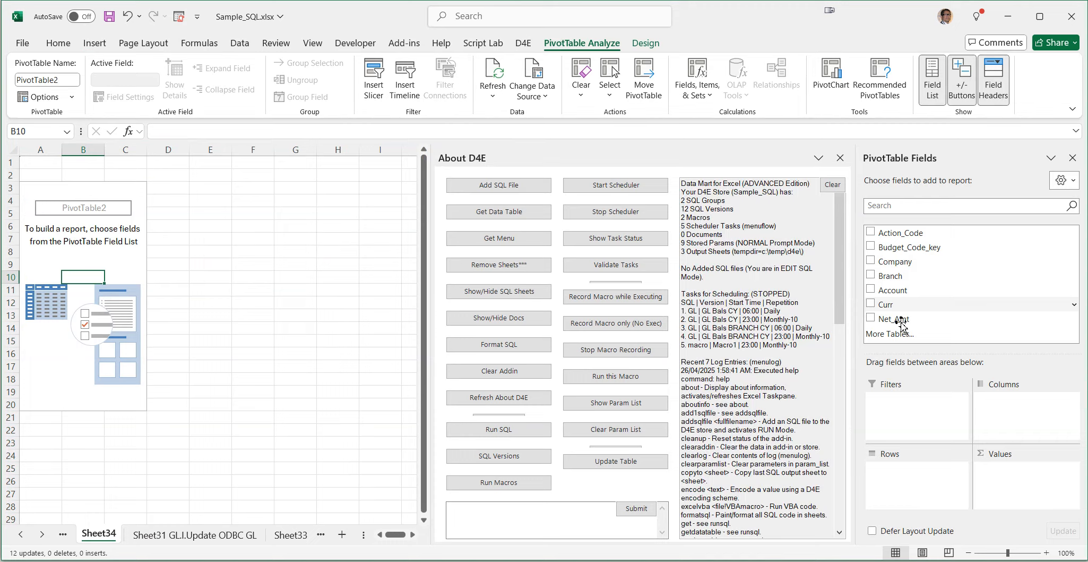
Step: Build the PivotTable with Net_Amt summed as values, Account as rows and Company as the report filter
drag(897, 318, 1014, 461)
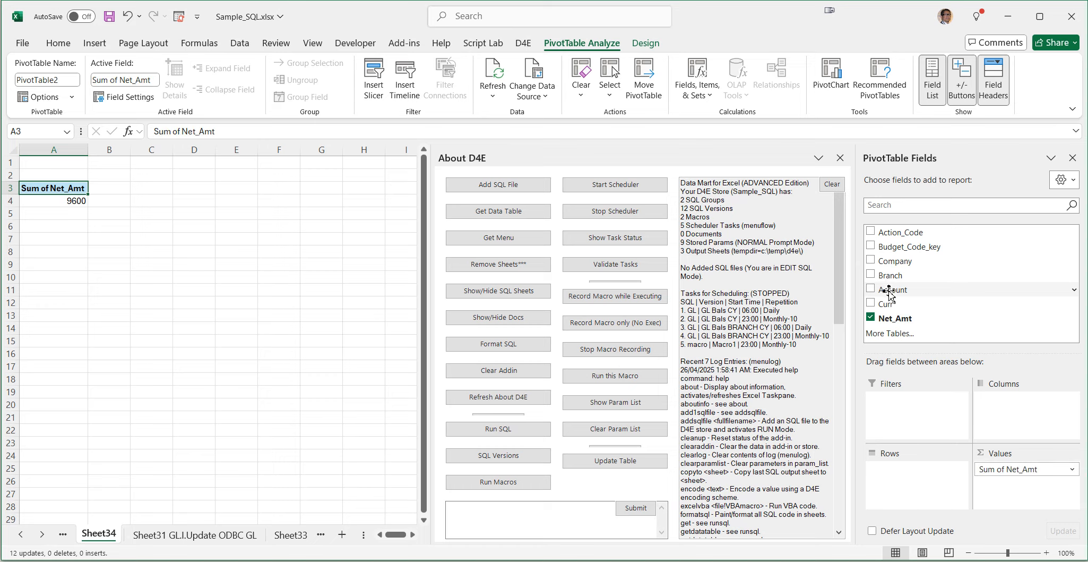
drag(891, 293, 912, 498)
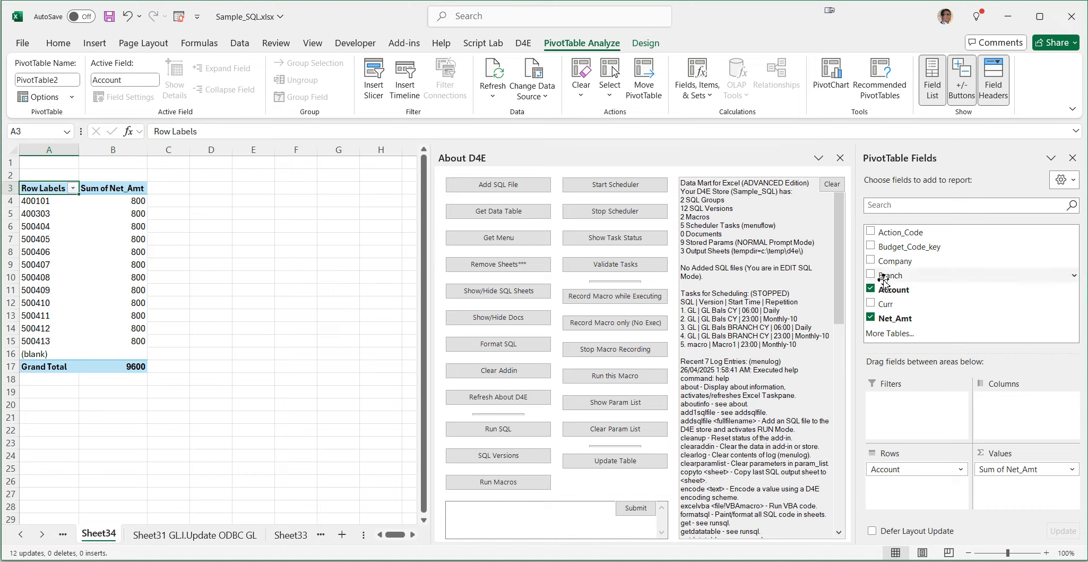
drag(885, 260, 906, 408)
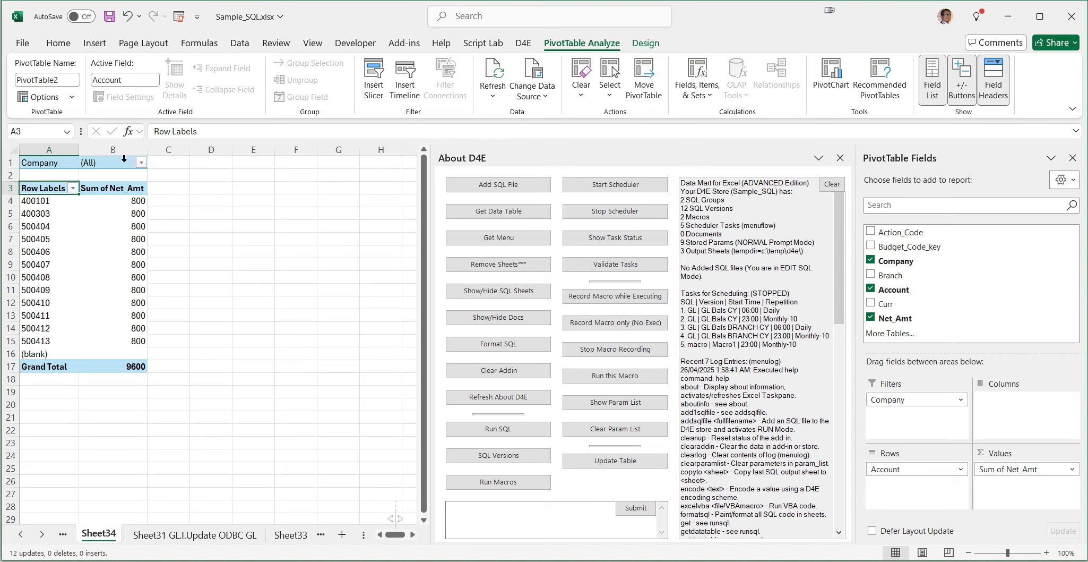
Step: Filter the PivotTable to Company 14 and inspect the account's Net_Amt value
click(141, 163)
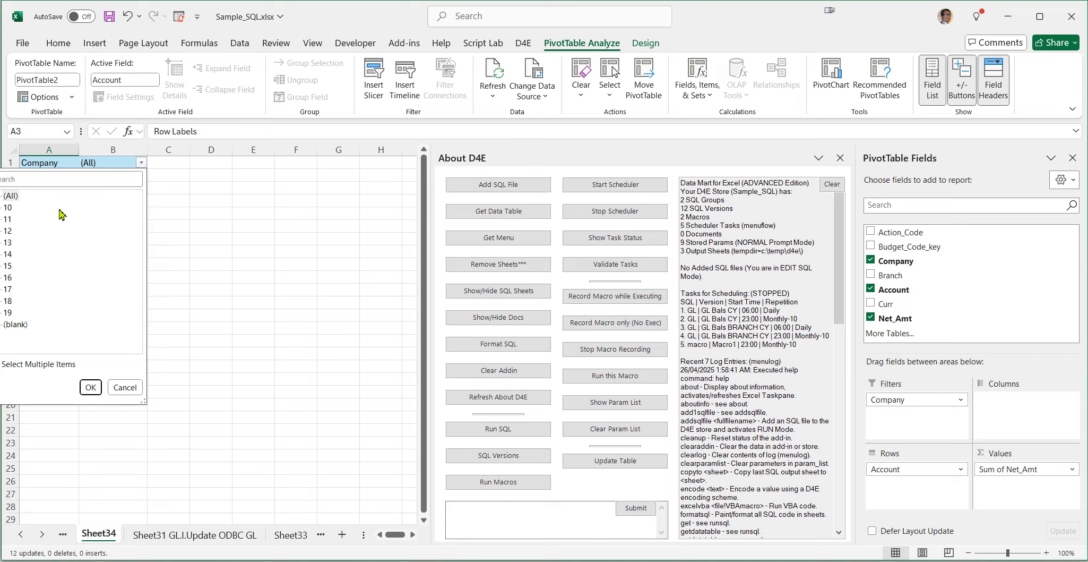
click(11, 256)
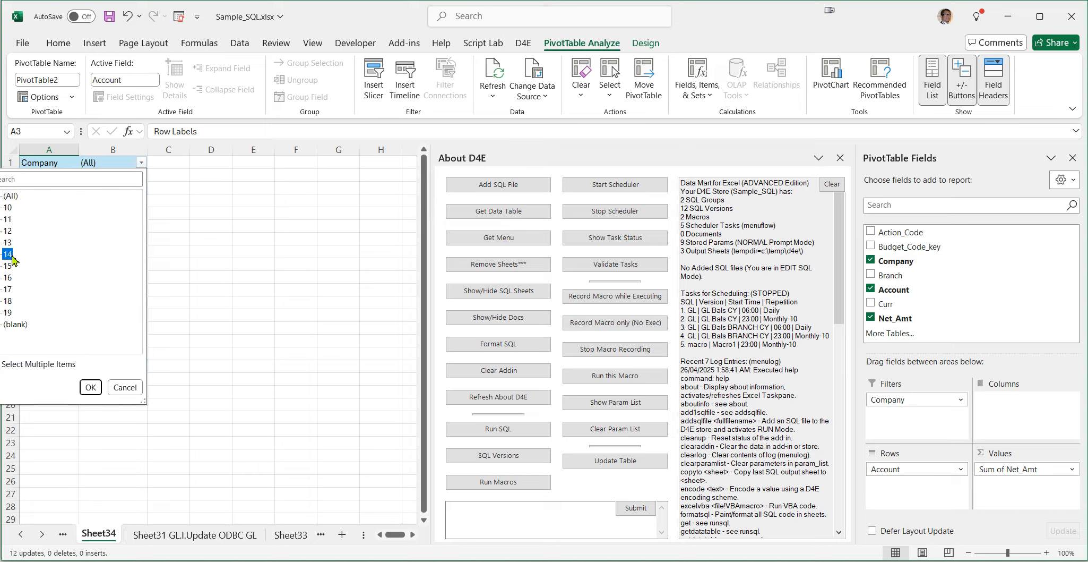
click(91, 387)
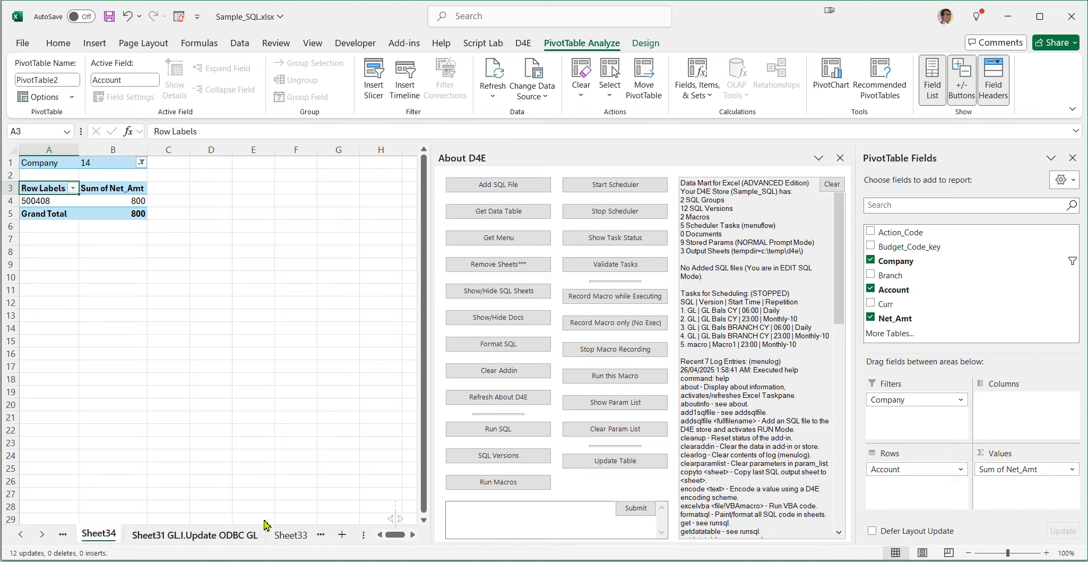
mouse_move(87, 202)
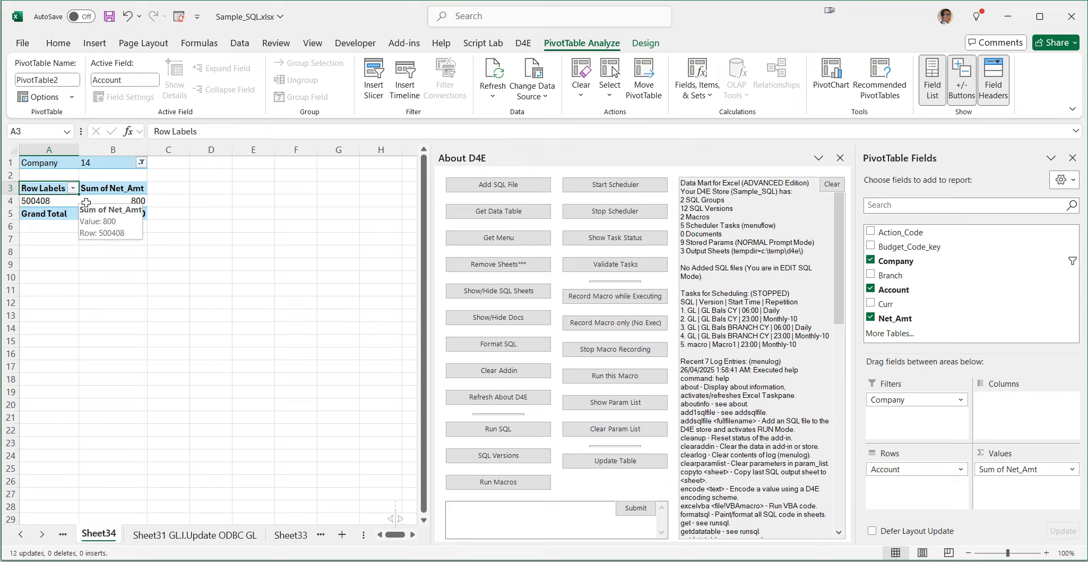